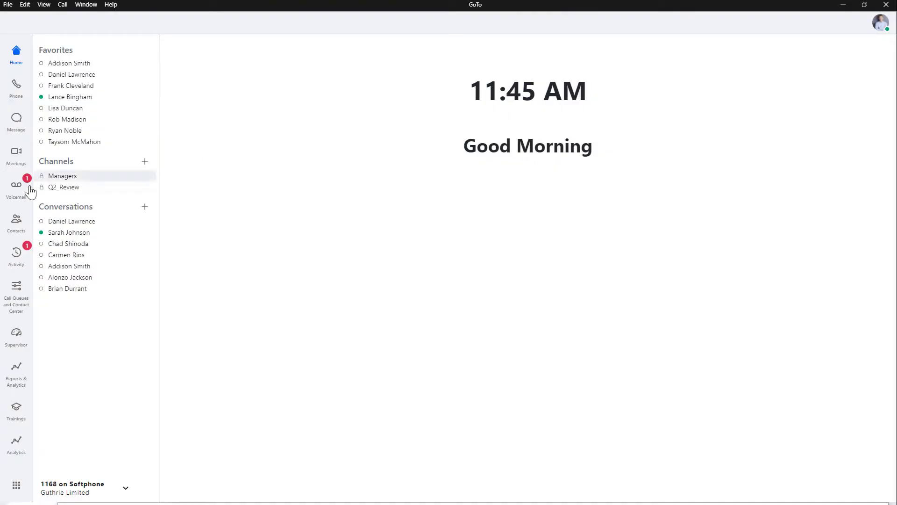
- Open the desktop app's voicemail list and look at the newest voicemail, received 11/18/2021
left_click(18, 189)
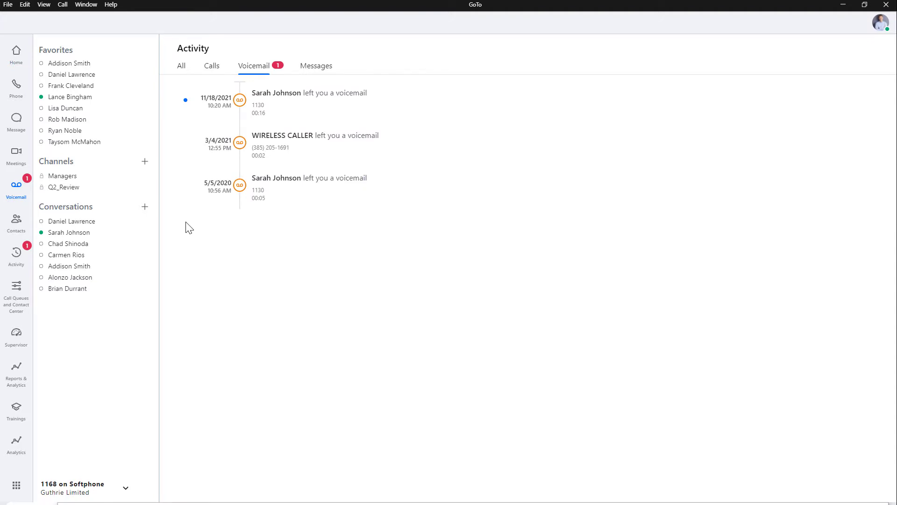
mouse_move(316, 112)
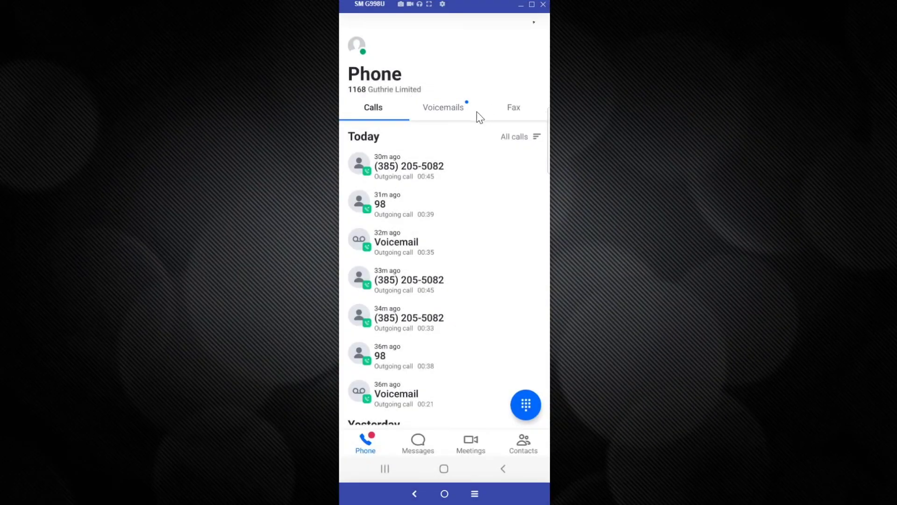
- Switch to the GoTo mobile app and open the unread November 18 voicemail
left_click(453, 109)
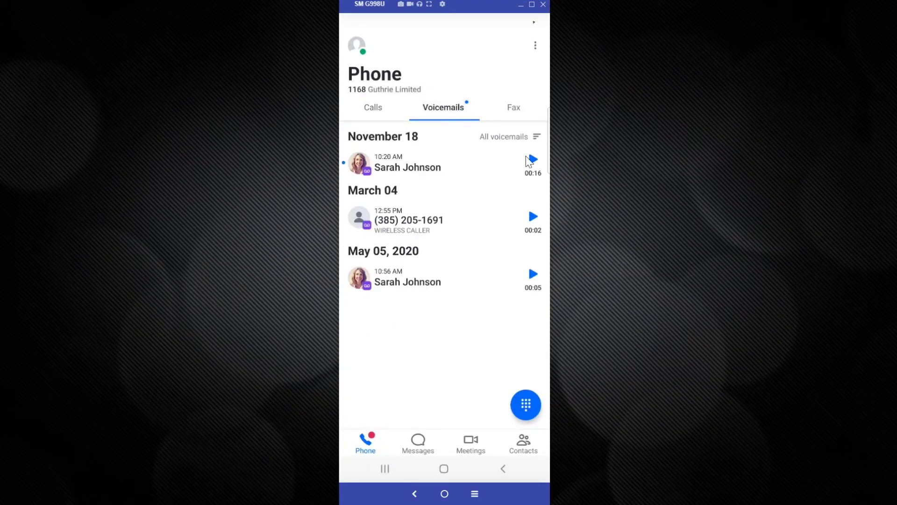
left_click(456, 164)
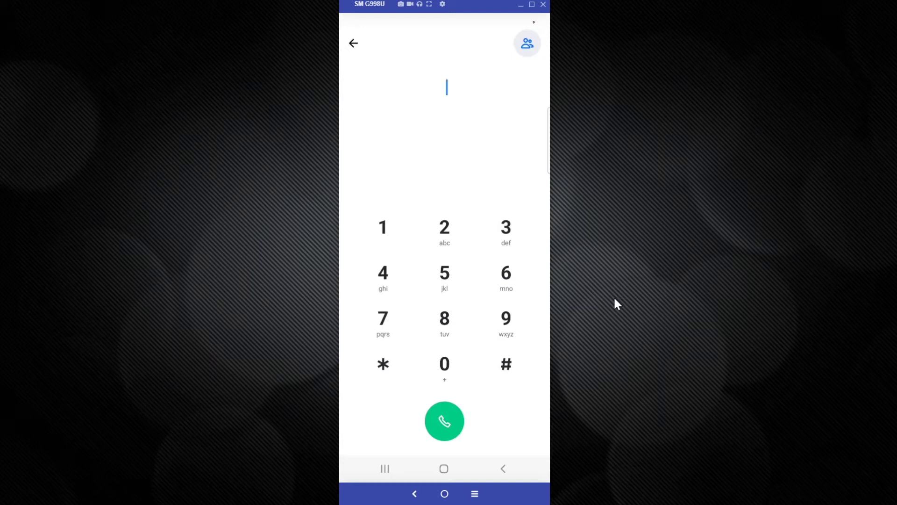
- Call the own voicemail box by dialing *99 on the mobile dial pad
left_click(382, 367)
left_click(504, 322)
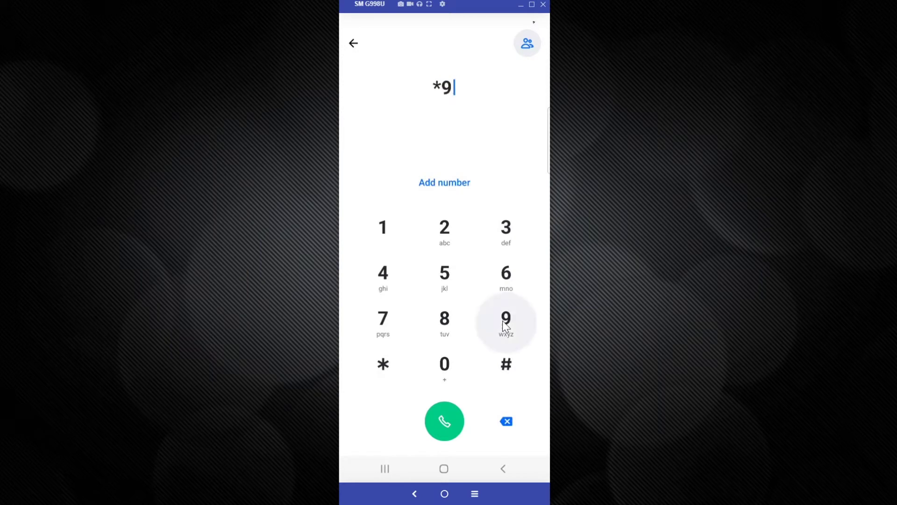
left_click(503, 322)
left_click(446, 419)
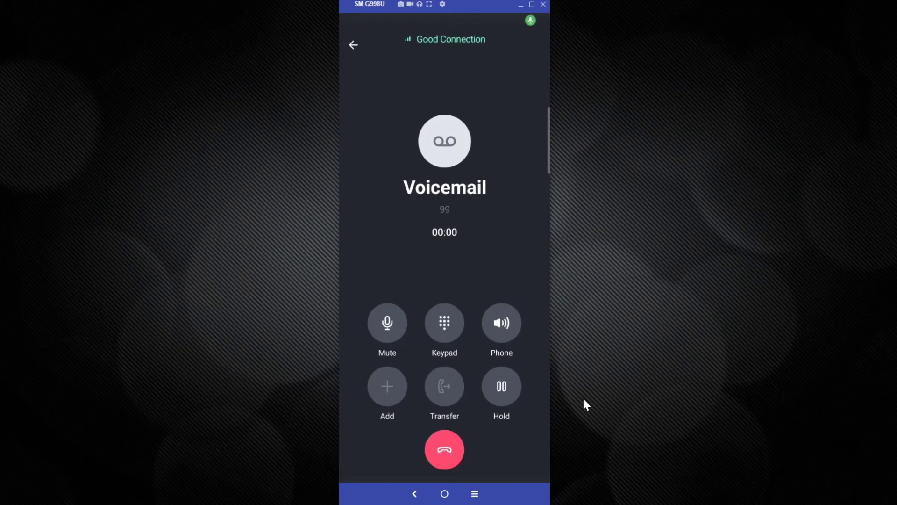
- Bring up the in-call keypad and enter the voicemail password
left_click(446, 324)
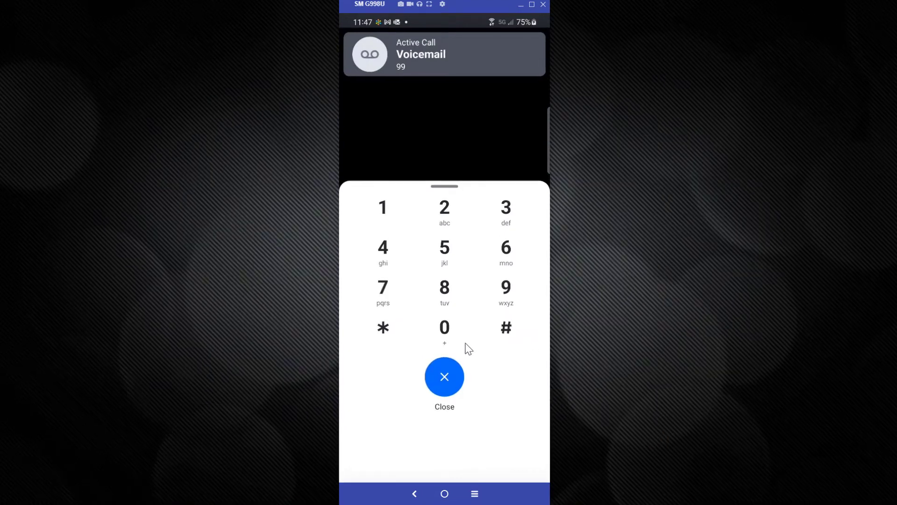
left_click(444, 330)
left_click(444, 329)
left_click(444, 329)
left_click(444, 329)
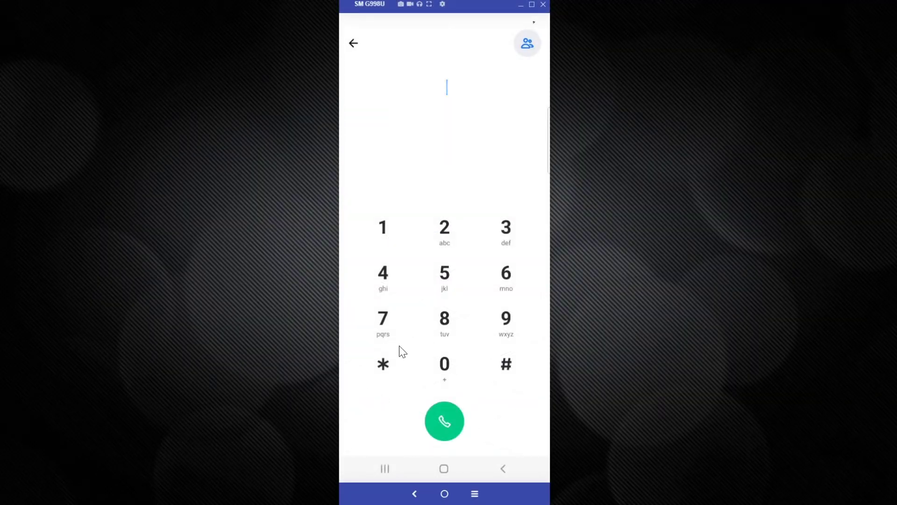
- Call the general voicemail system by dialing *98
left_click(383, 366)
left_click(507, 321)
left_click(444, 320)
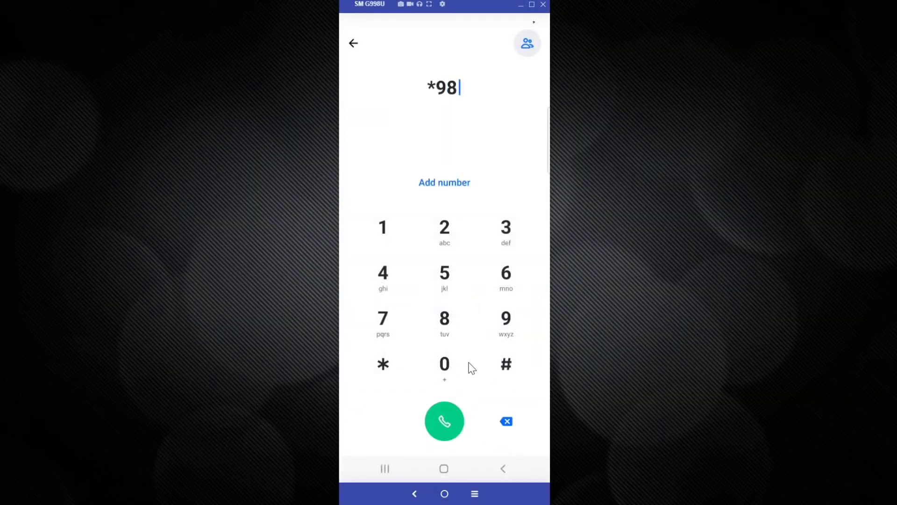
left_click(445, 419)
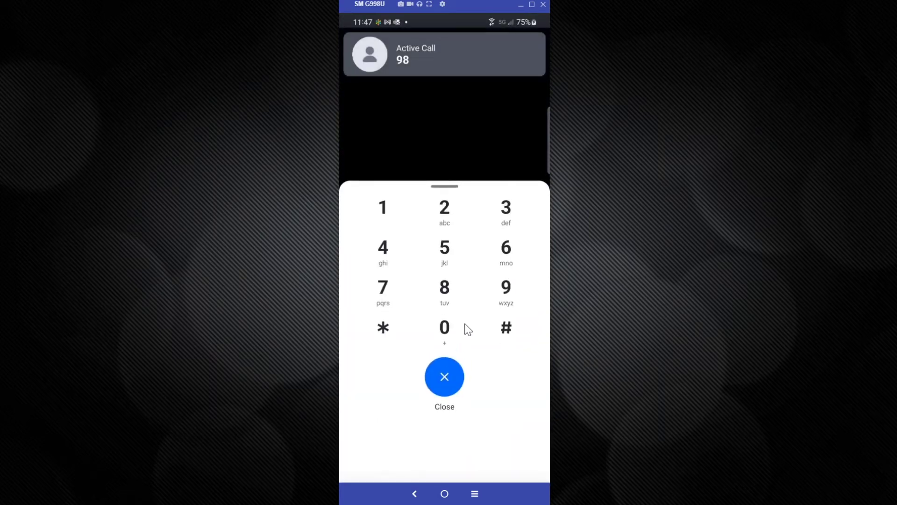
- Enter the mailbox extension followed by its voicemail password on the in-call keypad
left_click(383, 208)
left_click(383, 208)
left_click(446, 295)
left_click(383, 248)
left_click(446, 328)
left_click(446, 328)
left_click(446, 328)
left_click(446, 328)
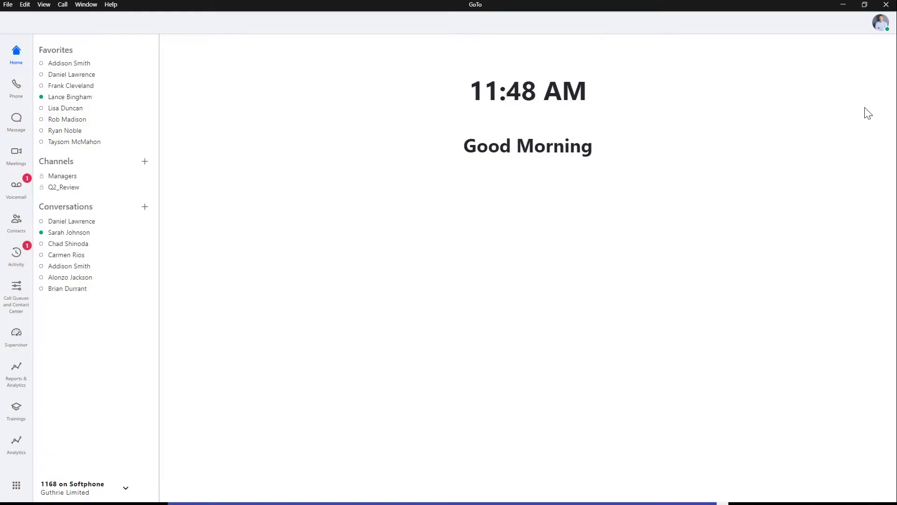
- Switch to the desktop app and enable voicemail-to-email notifications in the voicemail settings
left_click(881, 23)
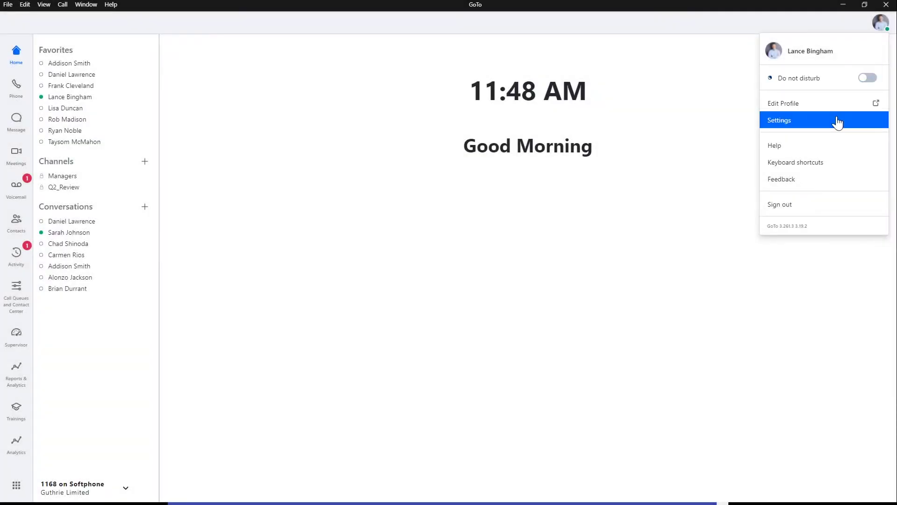
left_click(838, 123)
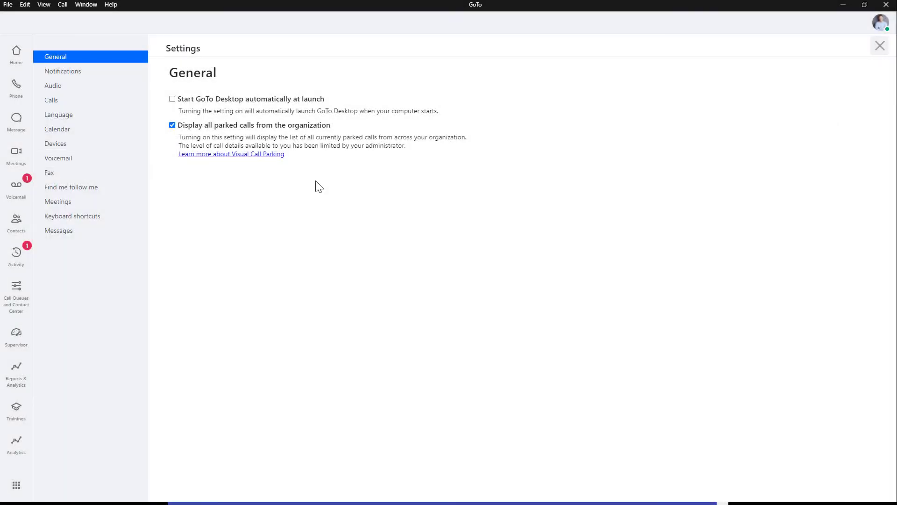
left_click(117, 161)
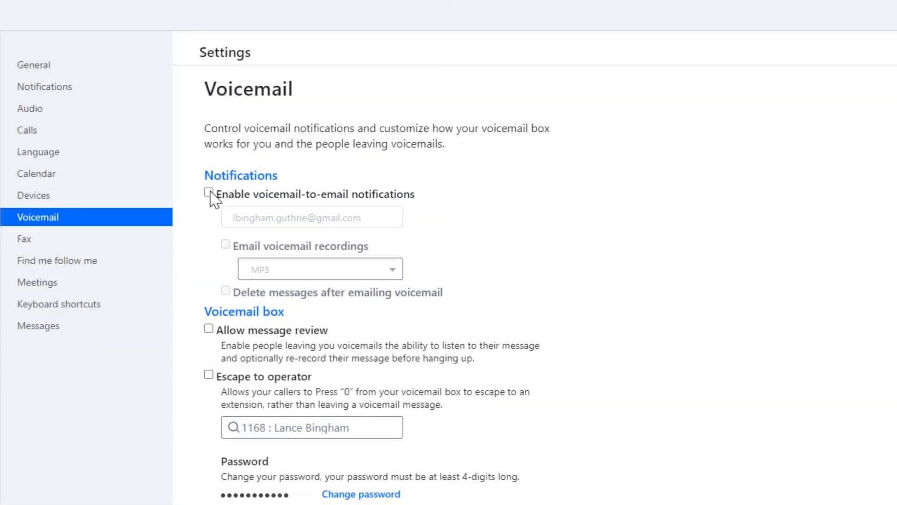
left_click(209, 192)
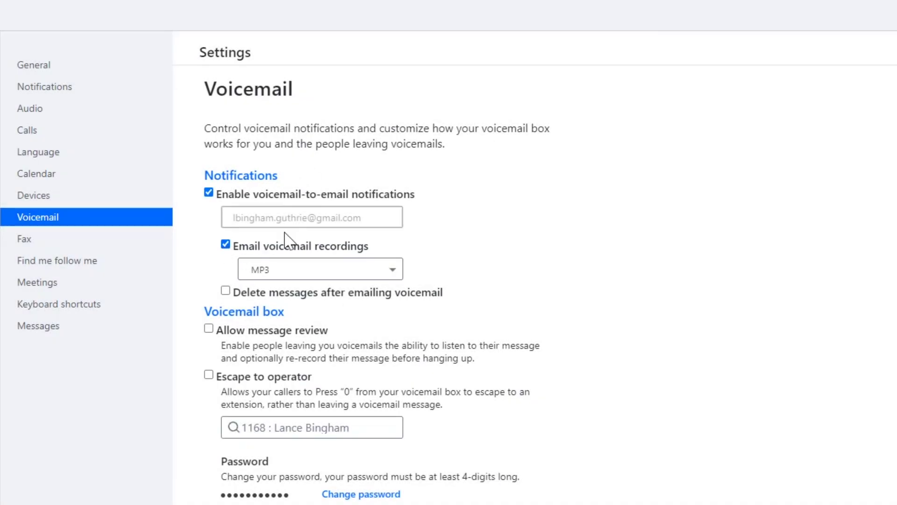
left_click(414, 237)
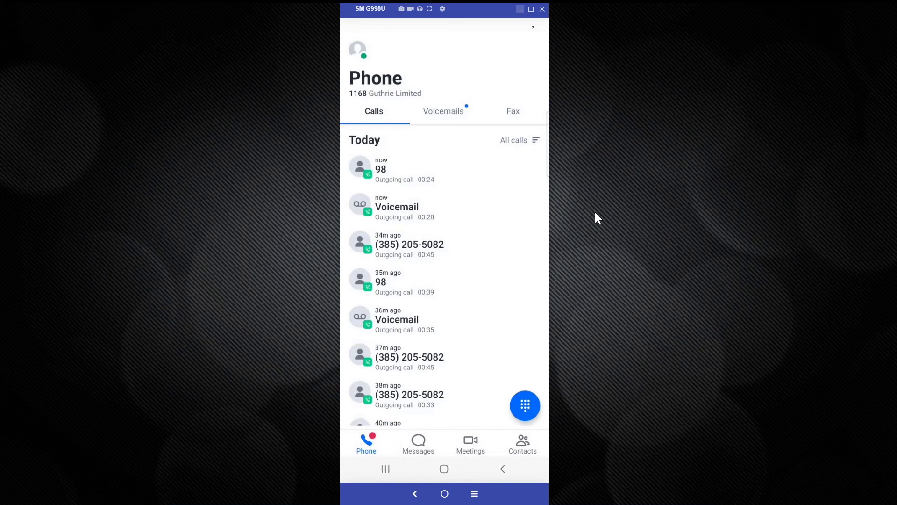
- Switch to the mobile app and call the most recently dialed full phone number in today's call history
left_click(483, 247)
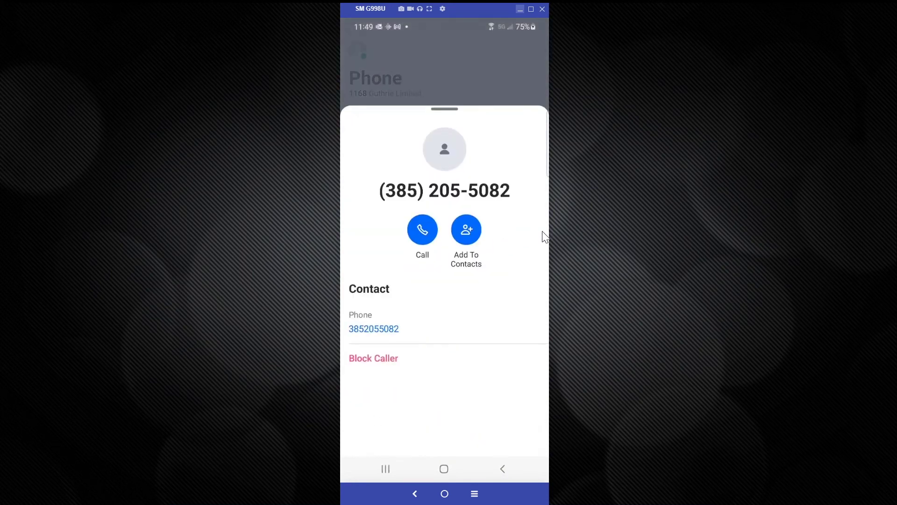
left_click(423, 230)
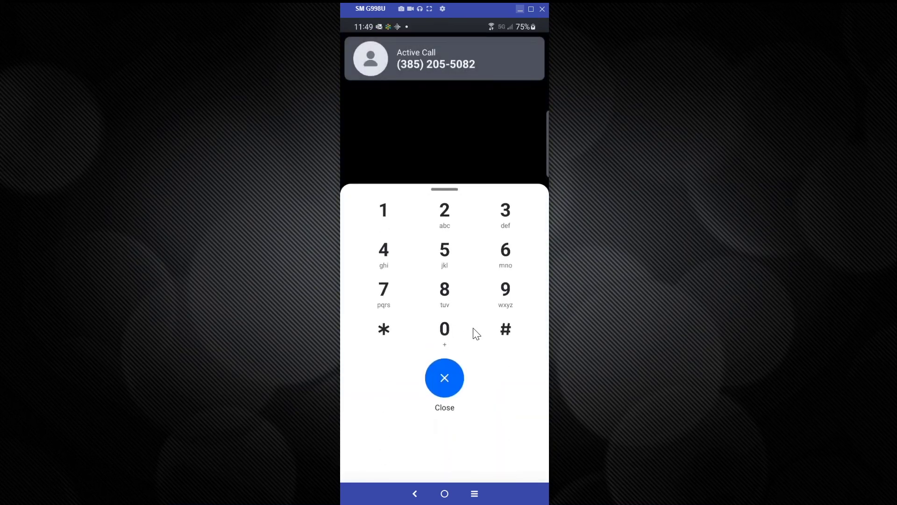
- Reach the mailbox during the call by entering its extension, *, and the voicemail password
double_click(390, 213)
left_click(427, 284)
left_click(384, 251)
left_click(384, 332)
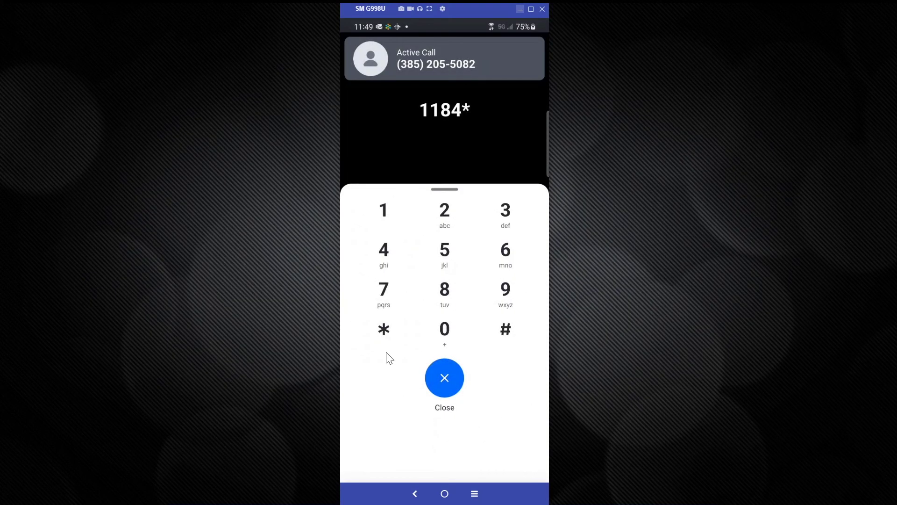
left_click(441, 333)
left_click(442, 333)
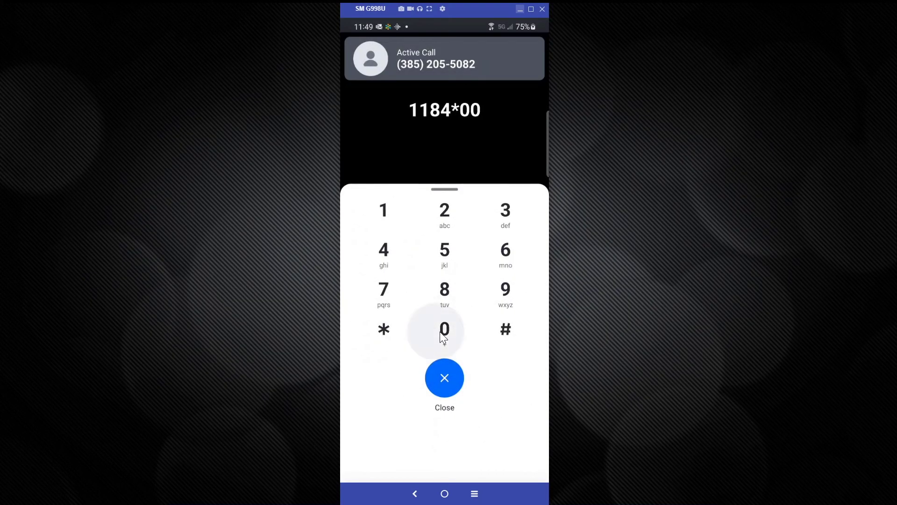
left_click(441, 333)
left_click(441, 333)
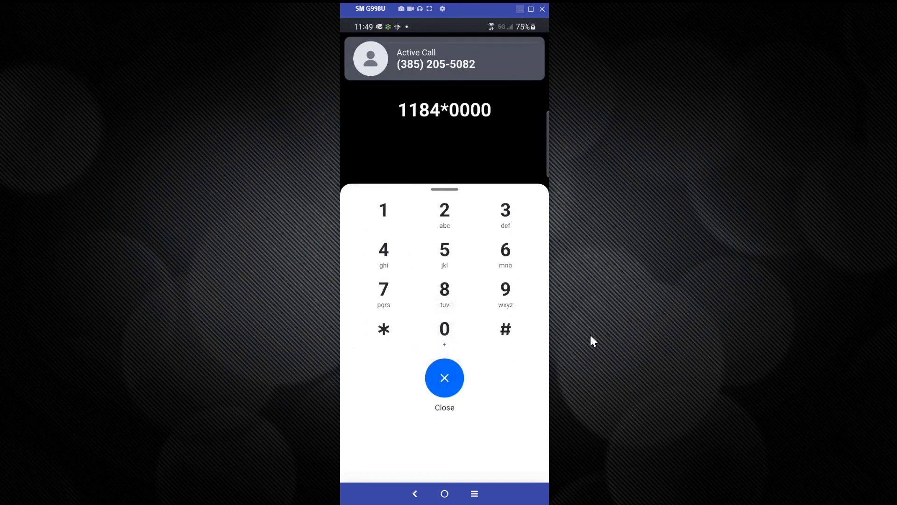